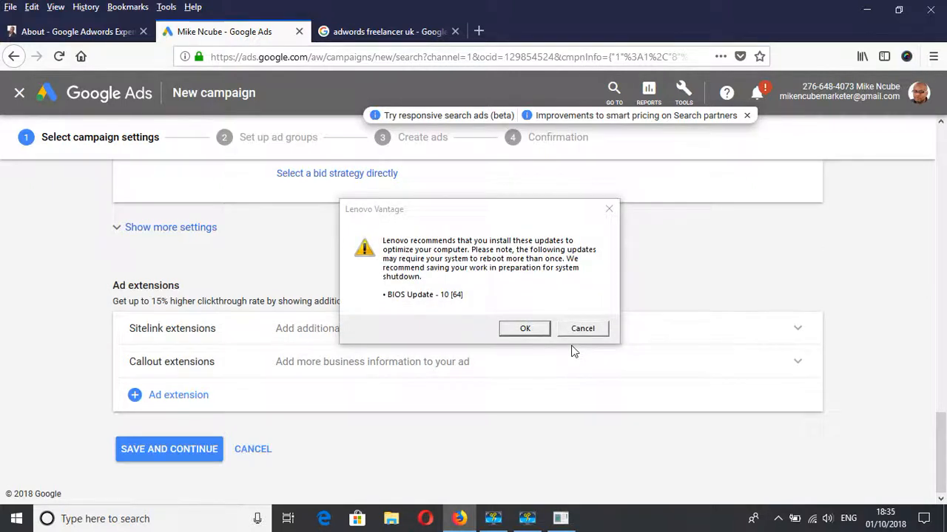
- Dismiss the Lenovo update notice and view the sitelinks under the first ad in the "adwords freelancer uk" search results
left_click(582, 329)
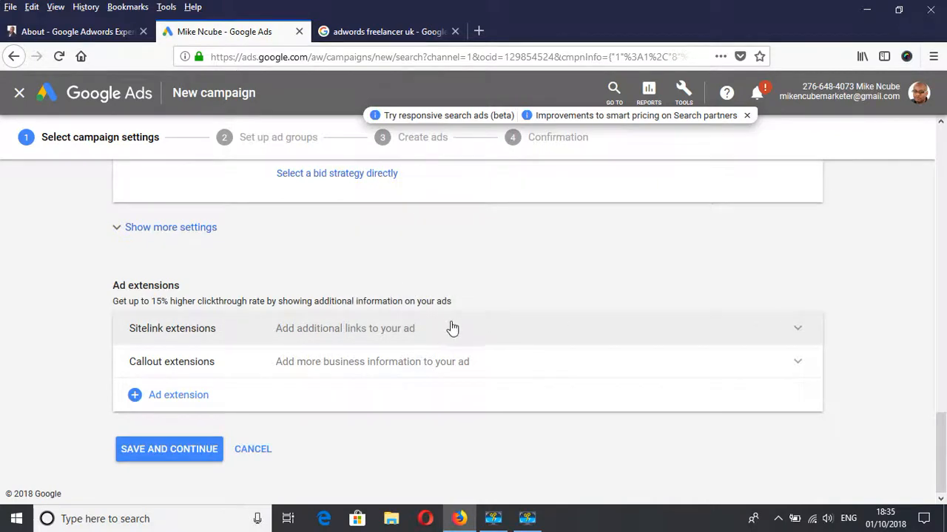
left_click(355, 38)
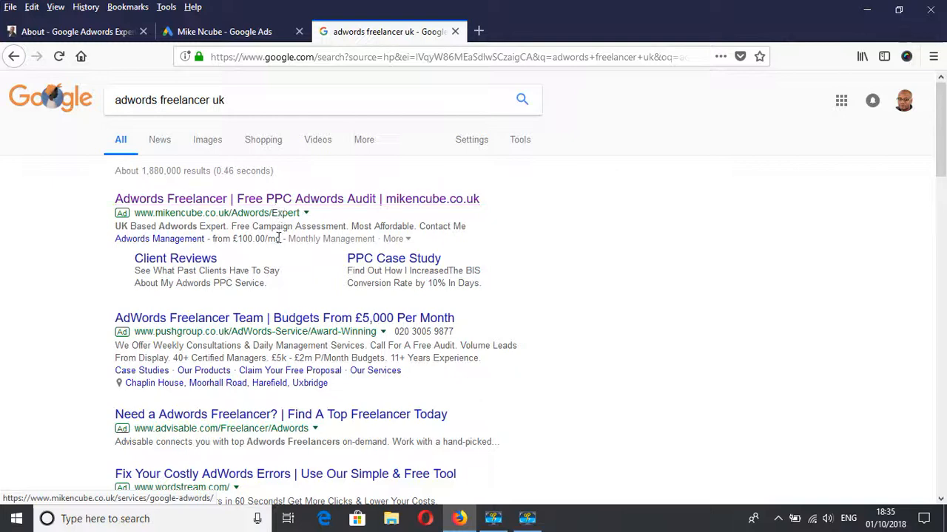
left_click(236, 32)
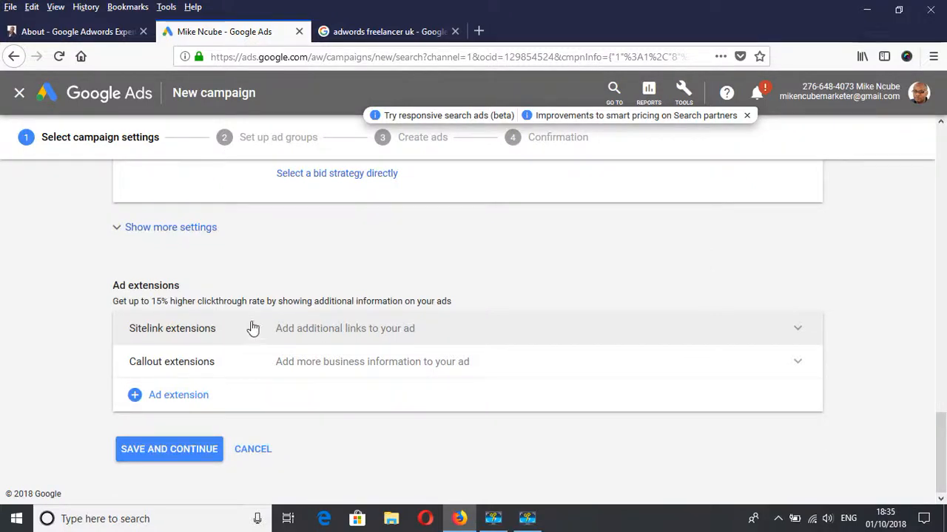
- Expand the campaign's Sitelink extensions section and look through the full list of existing sitelinks
left_click(290, 335)
scroll(340, 345, "down", 5)
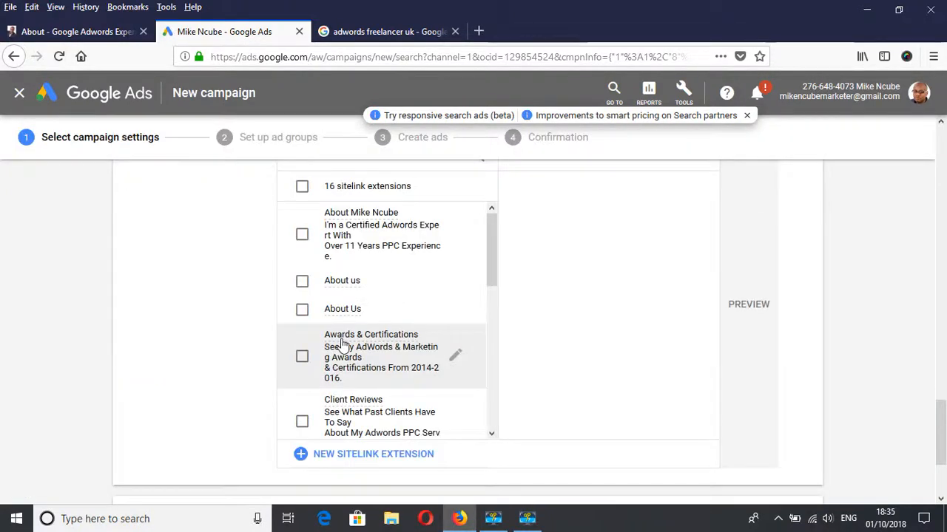
scroll(344, 343, "up", 3)
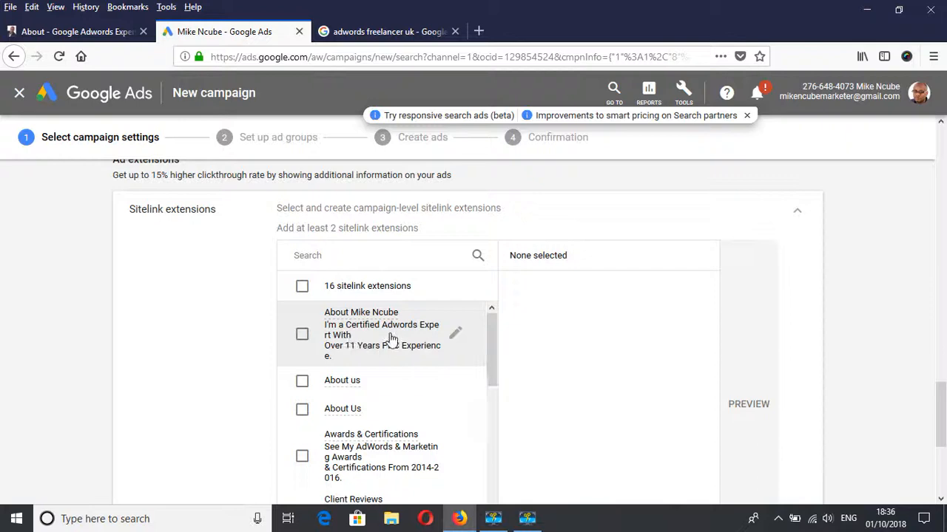
scroll(488, 362, "down", 2)
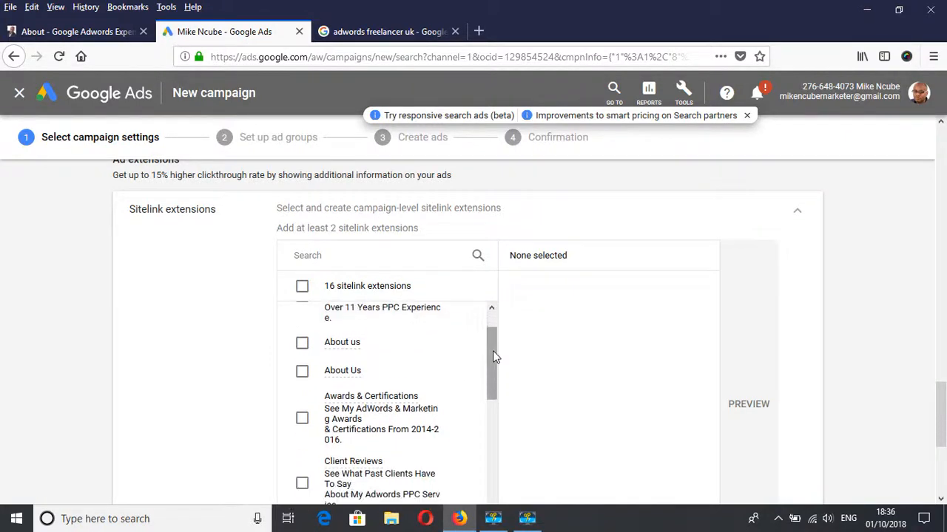
scroll(414, 366, "down", 5)
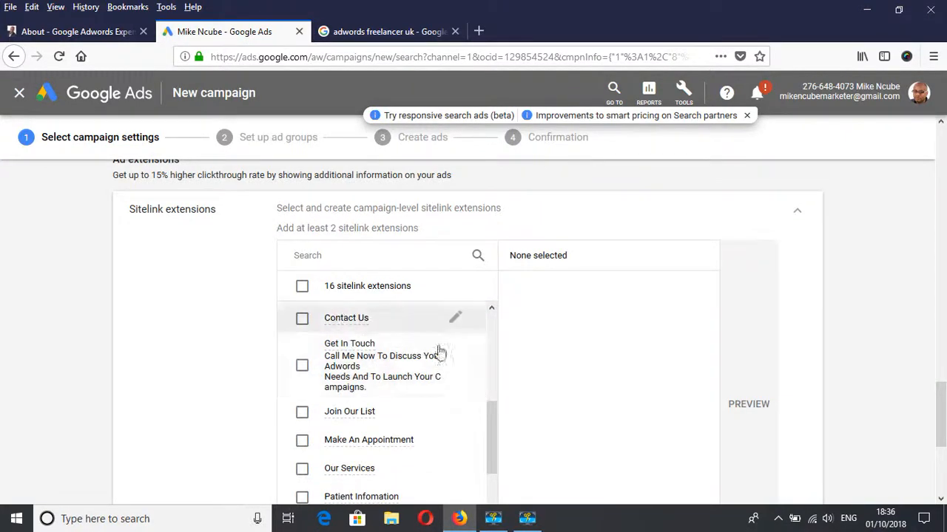
scroll(465, 333, "down", 5)
scroll(511, 373, "down", 2)
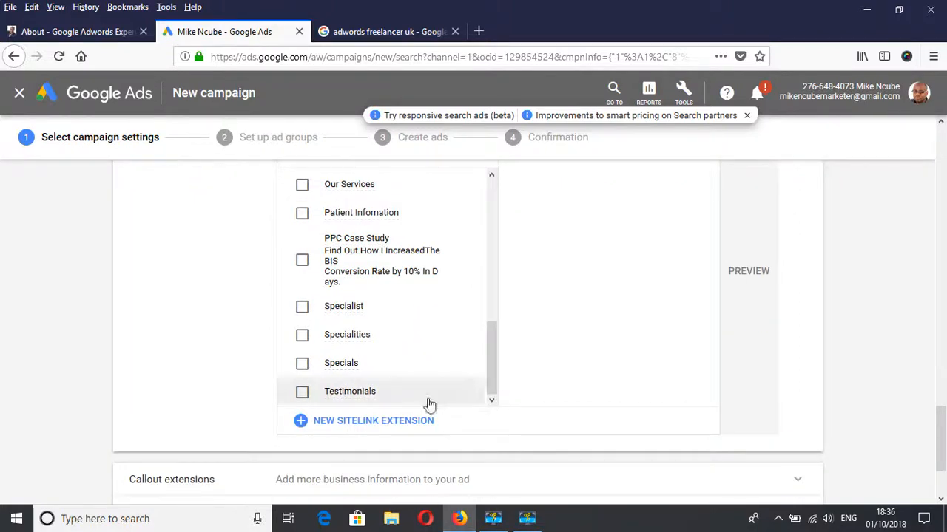
- Start a new sitelink extension and compare its fields with the sitelinks of the first ad in the Google results
left_click(390, 426)
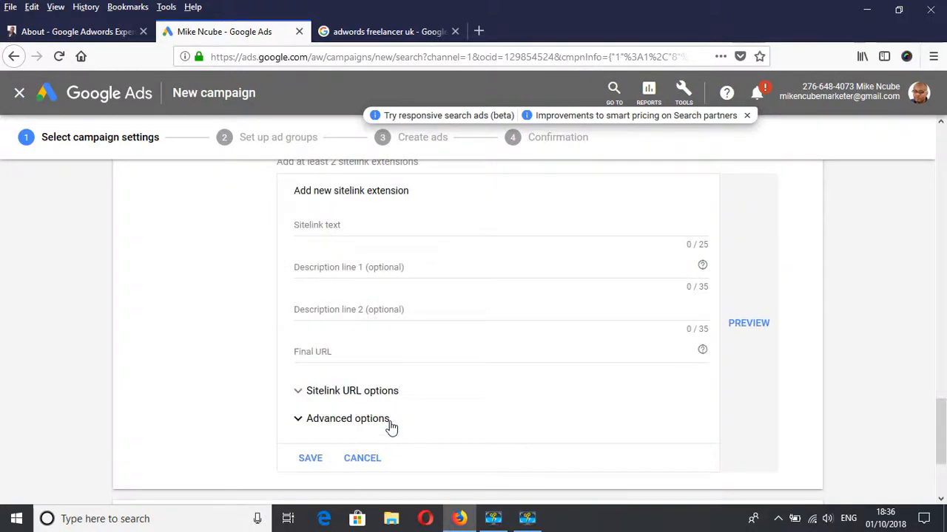
left_click(341, 260)
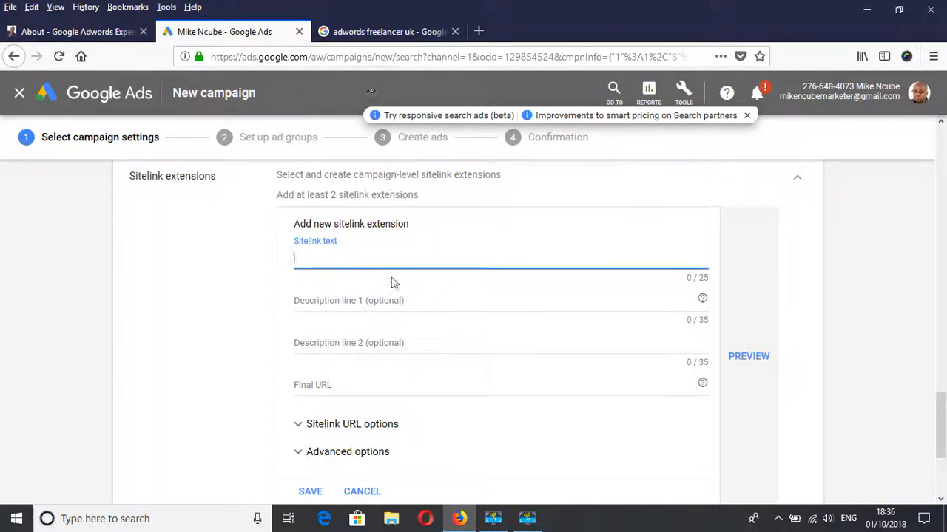
left_click(372, 34)
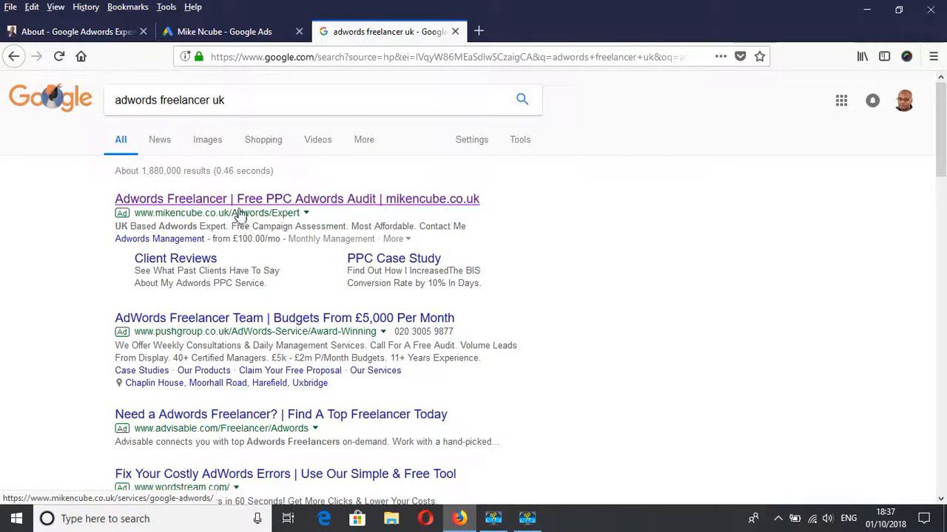
left_click(227, 33)
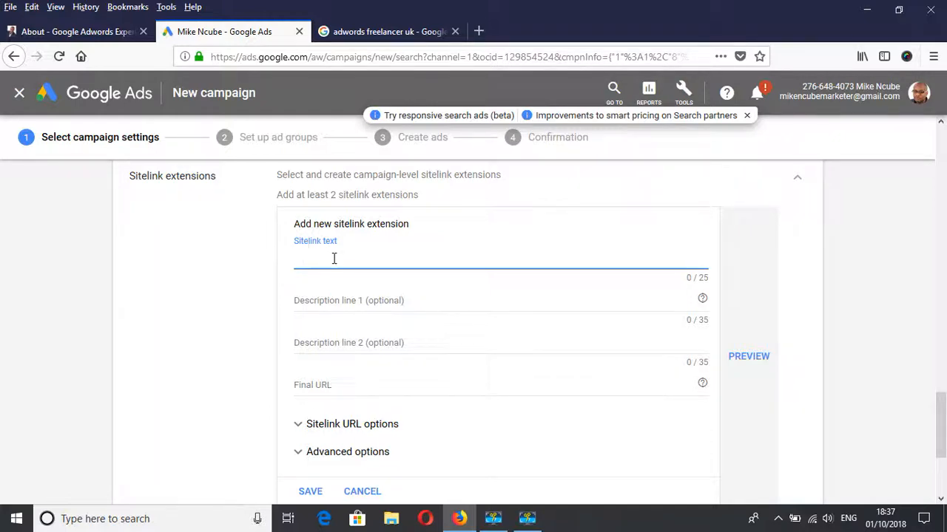
- Copy the address of the website's About page and use it as the new sitelink's Final URL
left_click(100, 33)
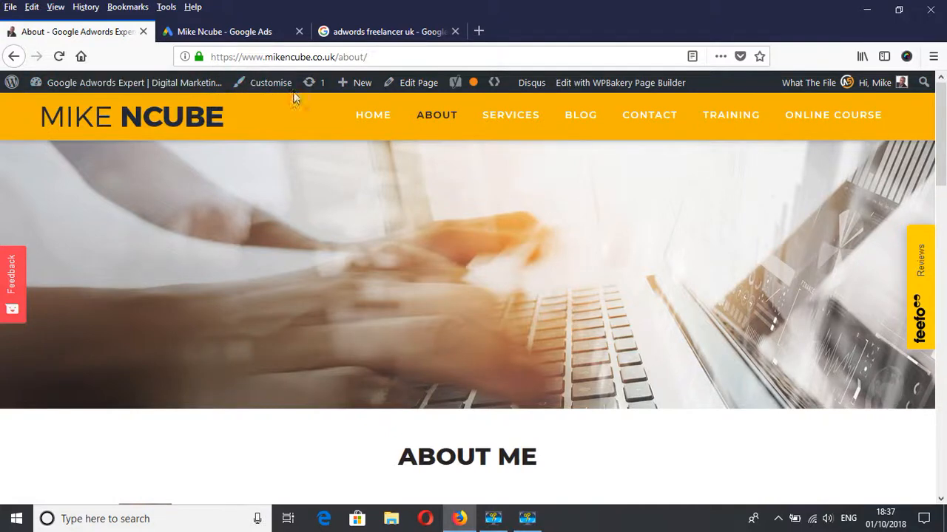
left_click(288, 57)
right_click(288, 58)
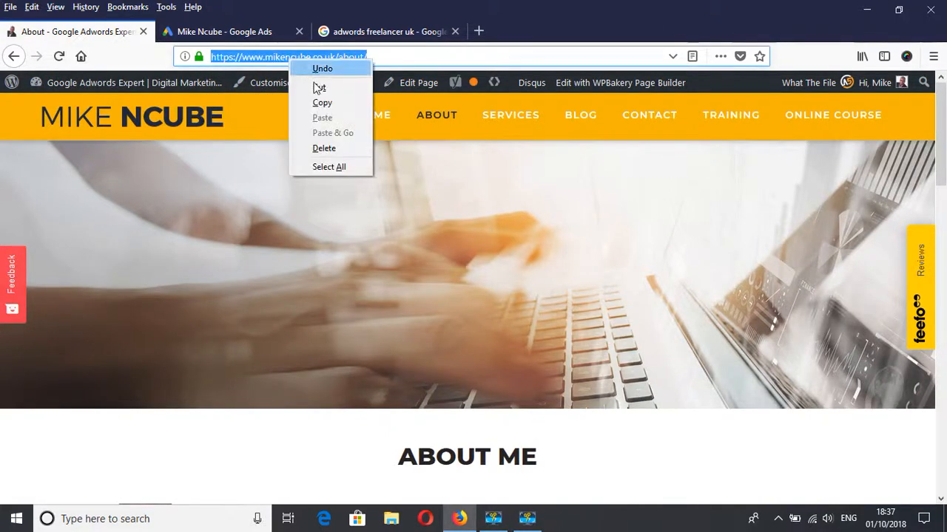
left_click(317, 101)
left_click(254, 33)
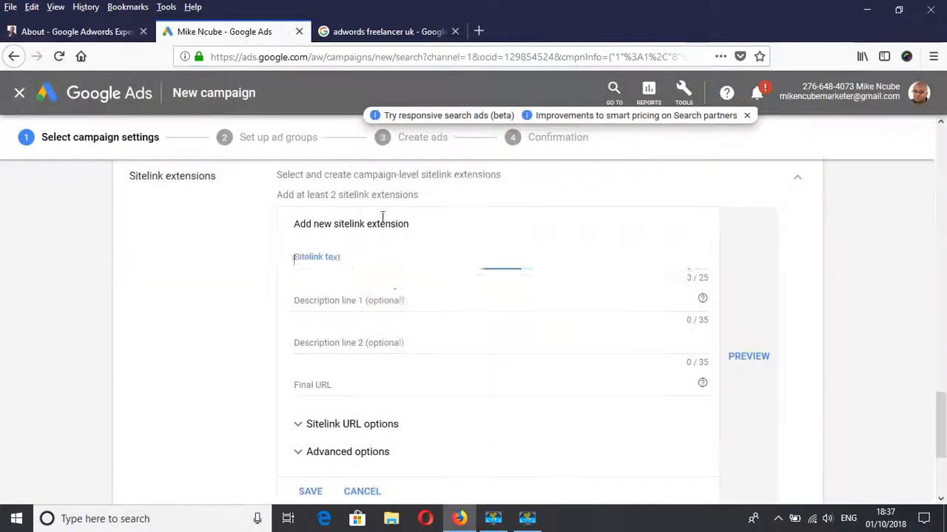
left_click(352, 384)
right_click(353, 385)
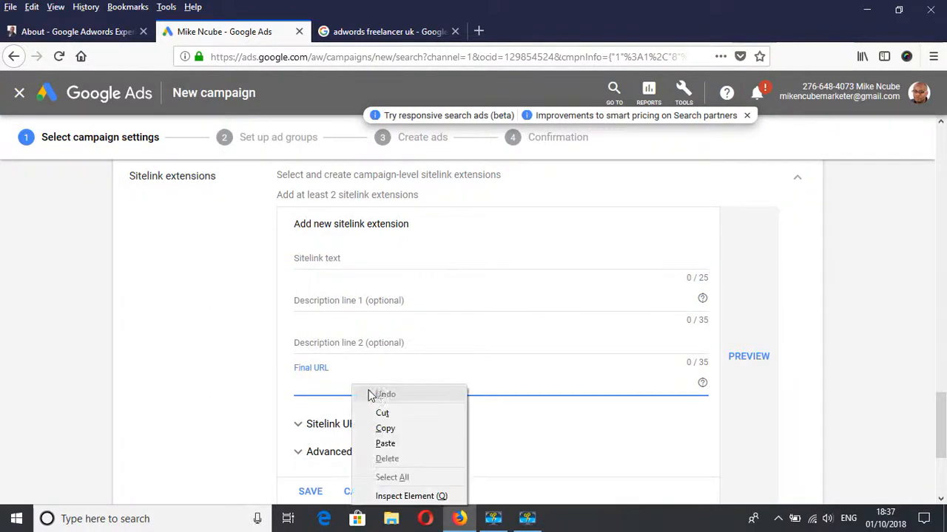
left_click(386, 444)
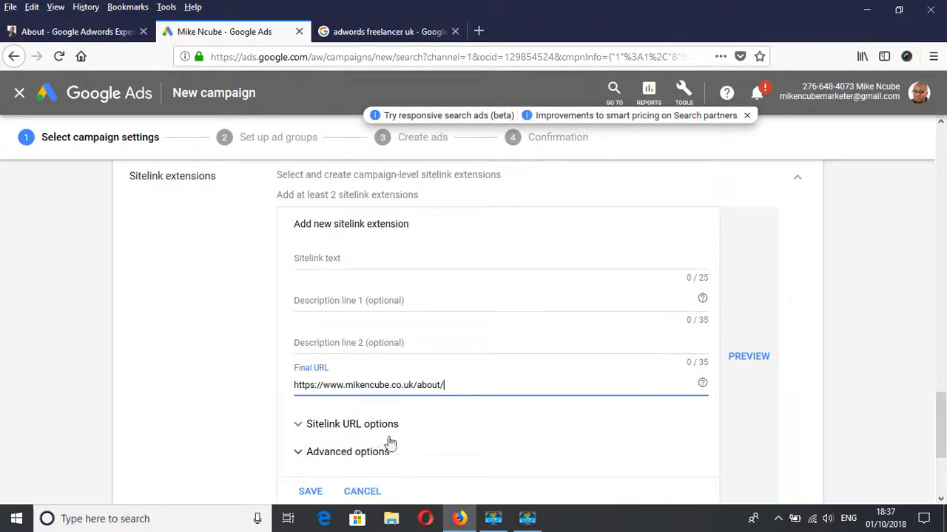
- Set the new sitelink's text to "About"
left_click(370, 258)
type("A")
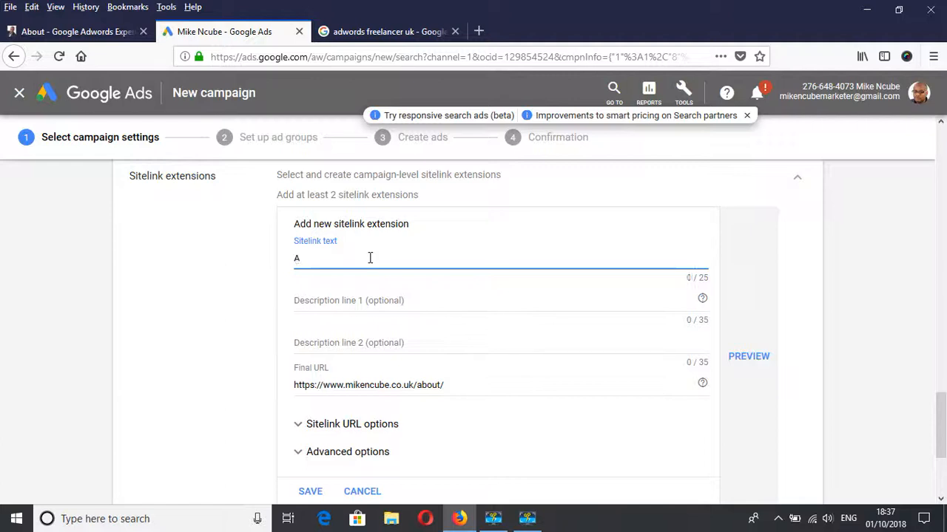
type("bout U")
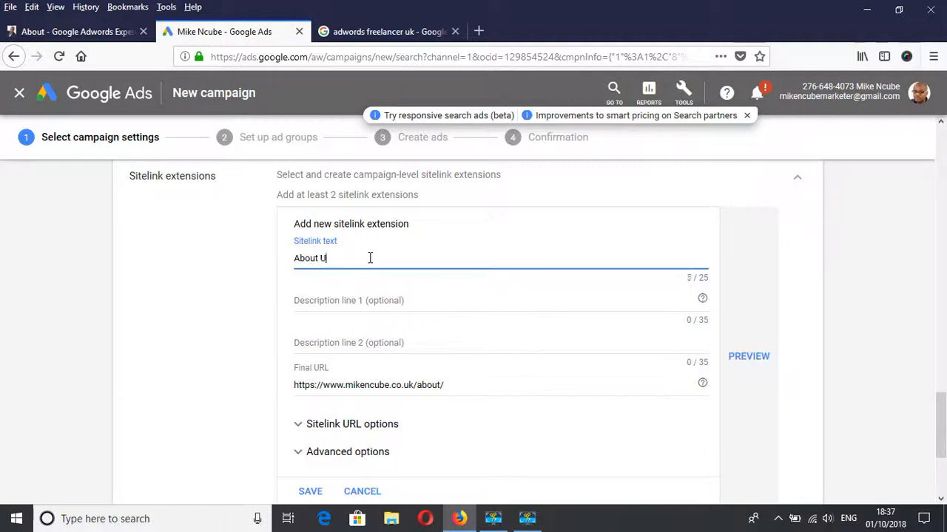
type("s")
key("BackSpace")
- Check the sitelink titles of the first ad in the Google results again and return to the sitelink form
left_click(367, 34)
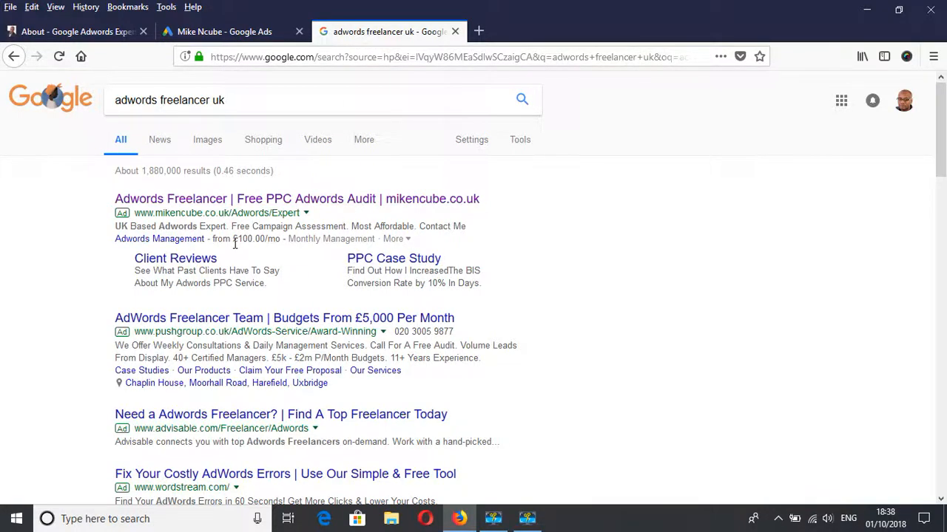
left_click(242, 34)
left_click(403, 270)
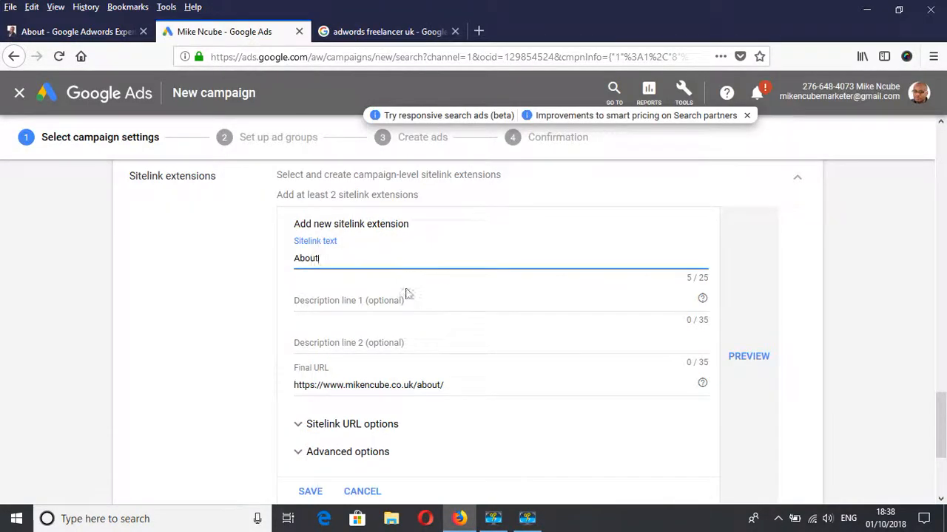
- Expand the Sitelink URL options and the Advanced options, and set the device preference to Mobile
scroll(430, 341, "down", 1)
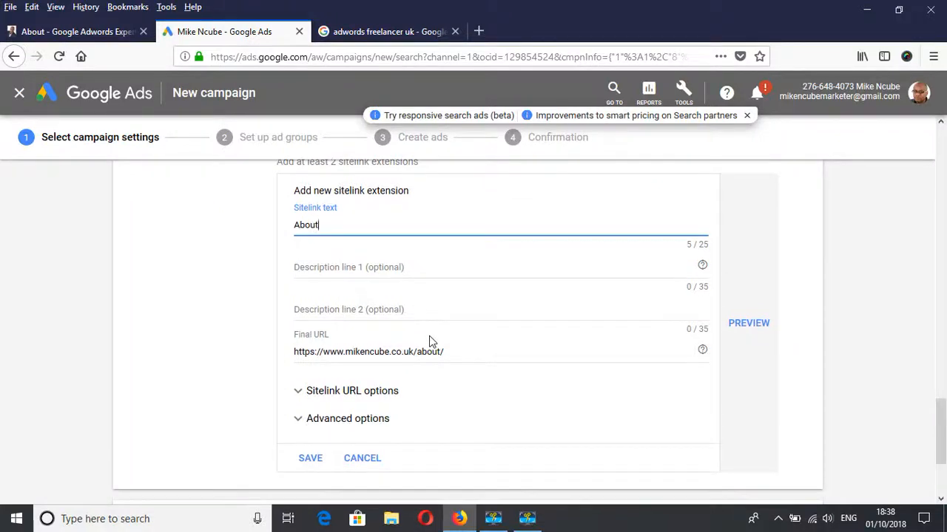
left_click(303, 399)
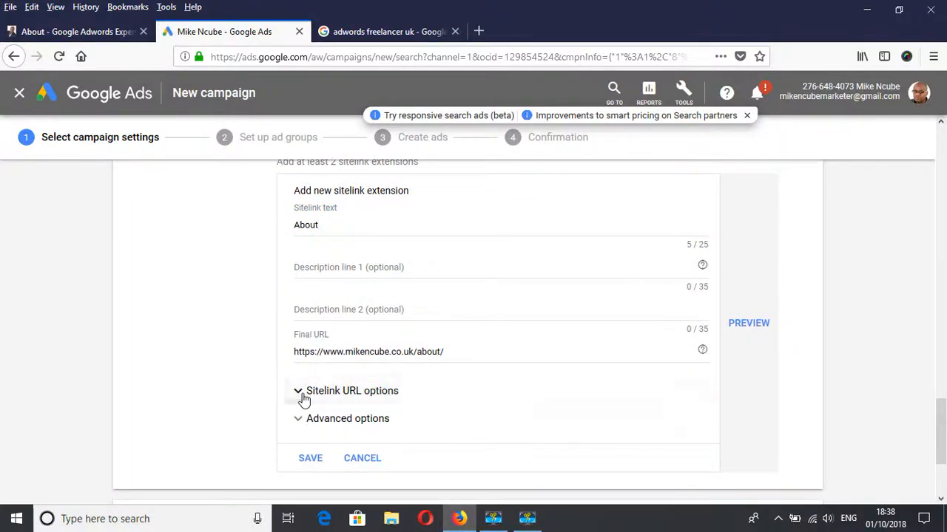
scroll(326, 405, "down", 6)
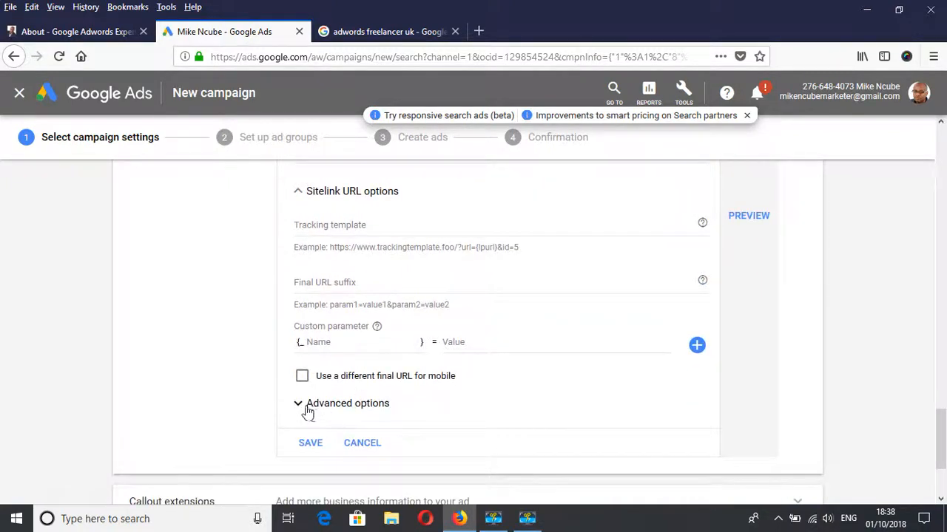
left_click(306, 408)
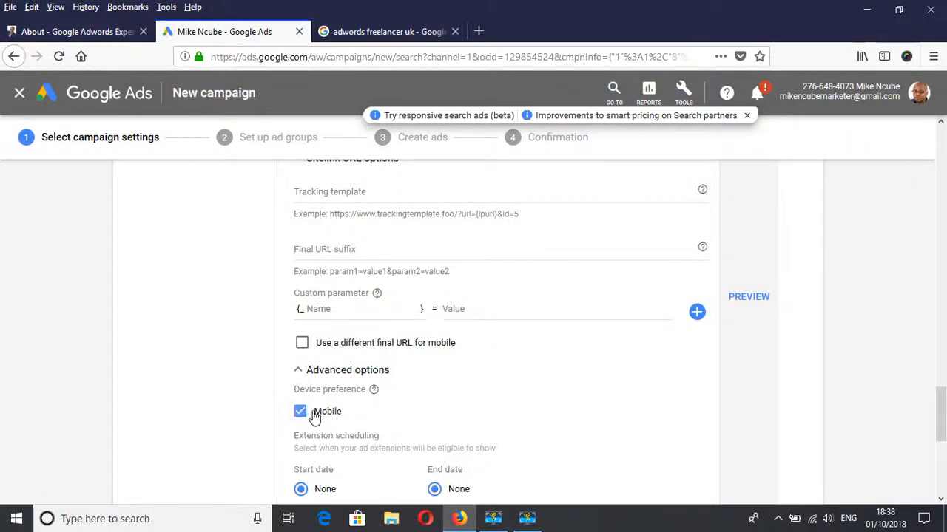
- Clear the Mobile device preference for the About sitelink
scroll(310, 414, "up", 3)
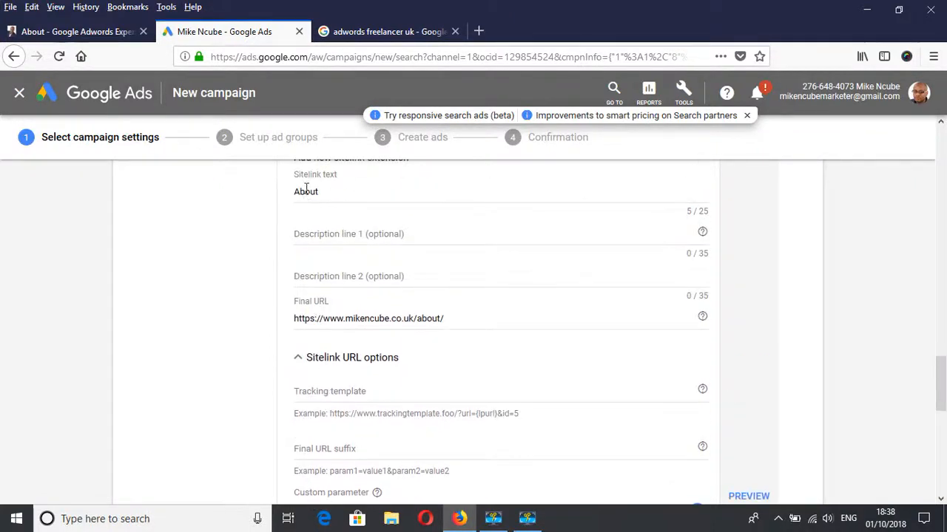
scroll(328, 360, "down", 2)
scroll(327, 360, "down", 2)
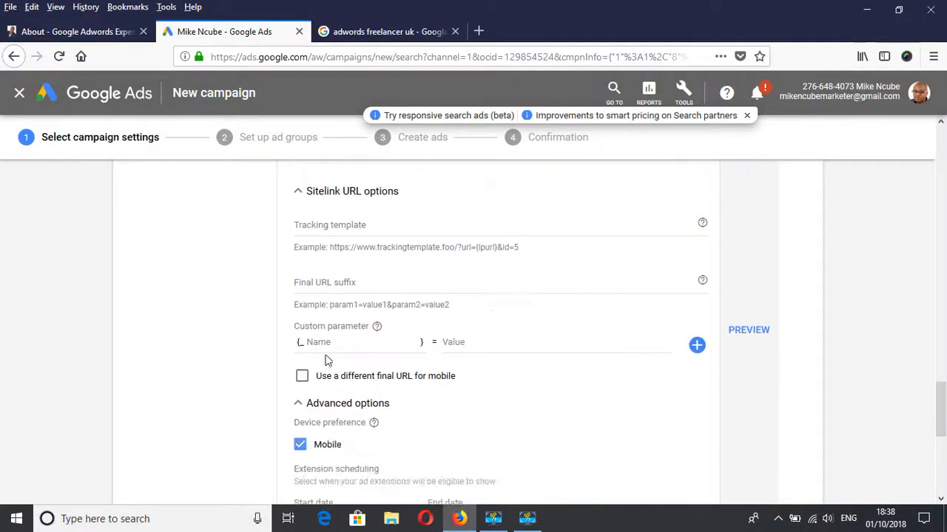
left_click(315, 443)
- Review the sitelink's extension scheduling, days and hours settings, and its optional description lines
scroll(363, 418, "down", 2)
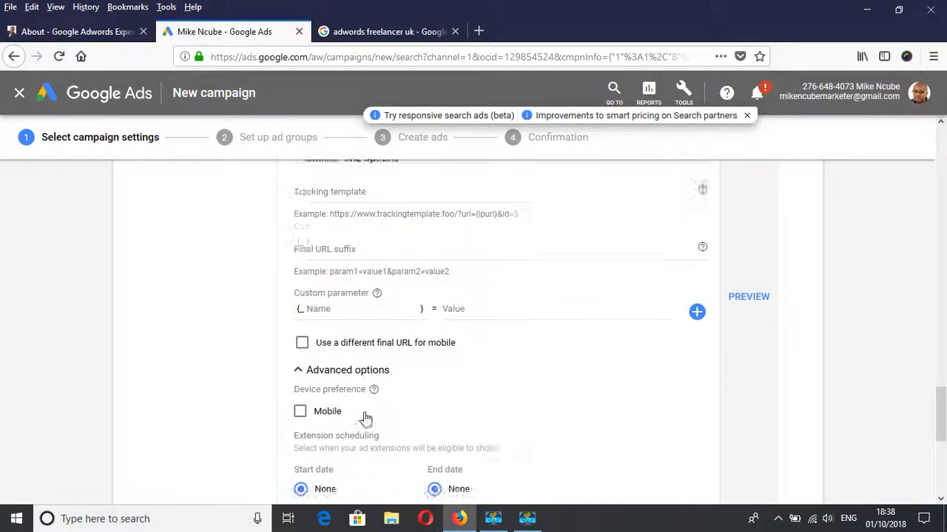
scroll(366, 415, "down", 2)
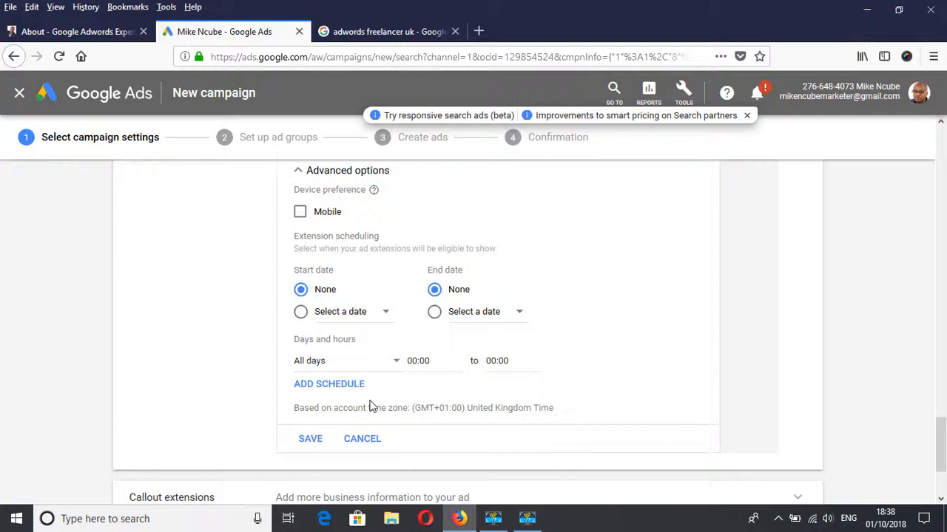
scroll(355, 423, "up", 5)
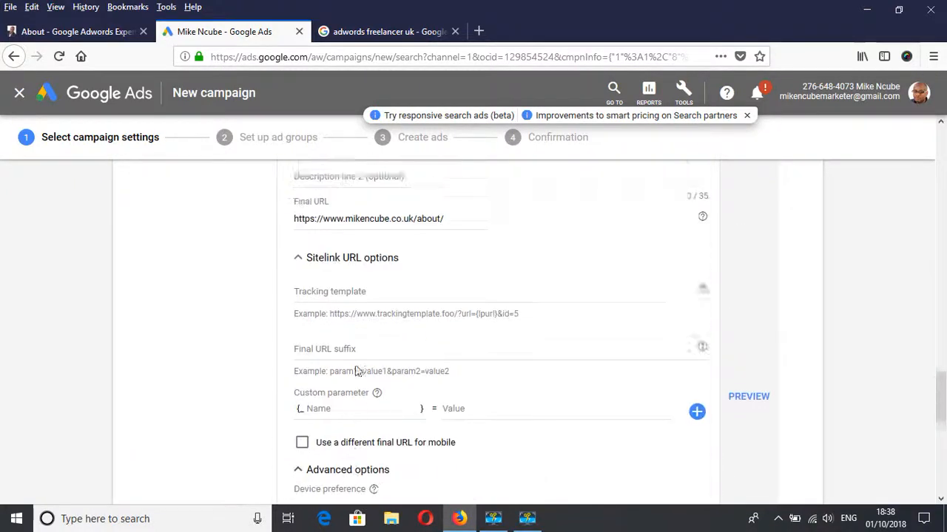
scroll(347, 326, "up", 3)
left_click(332, 269)
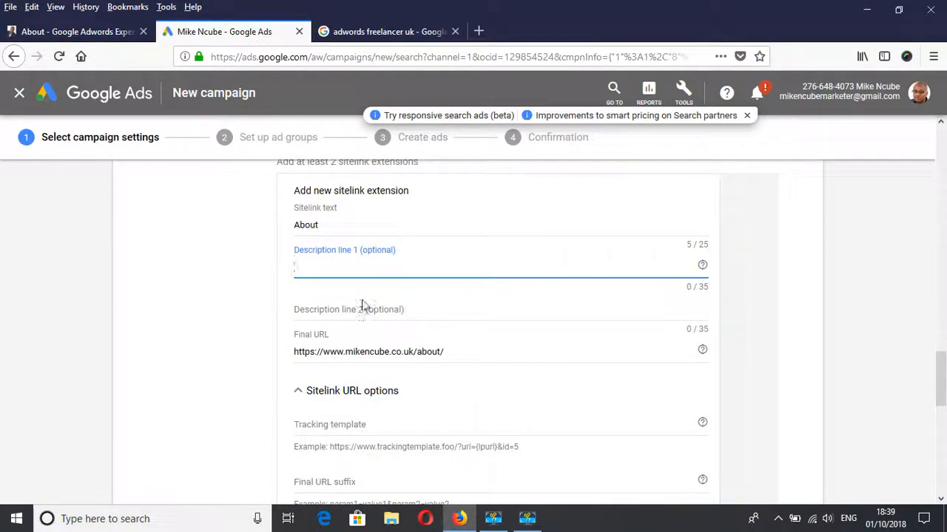
scroll(392, 309, "down", 8)
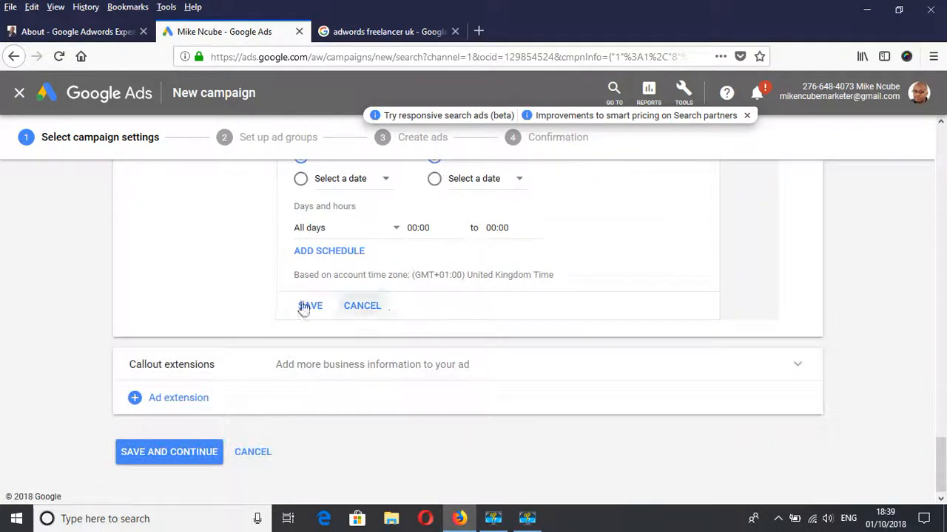
scroll(340, 311, "up", 8)
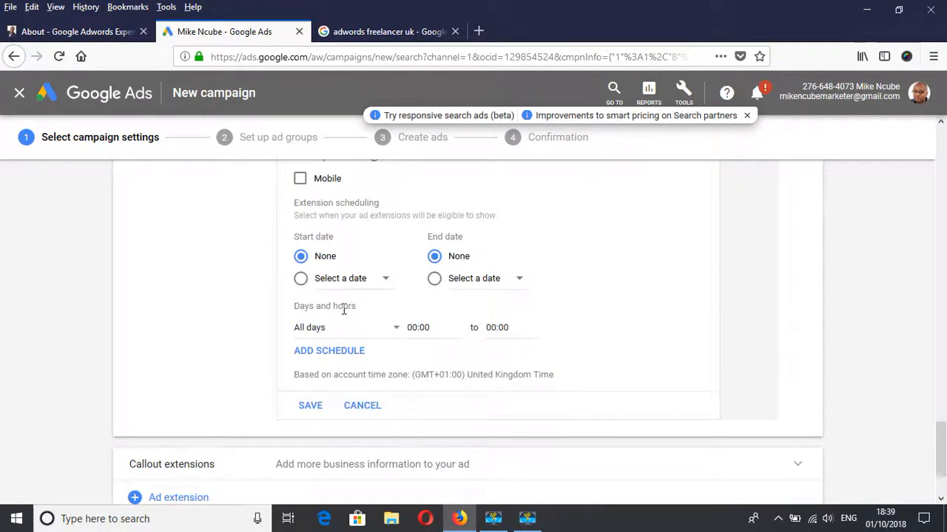
scroll(342, 313, "up", 4)
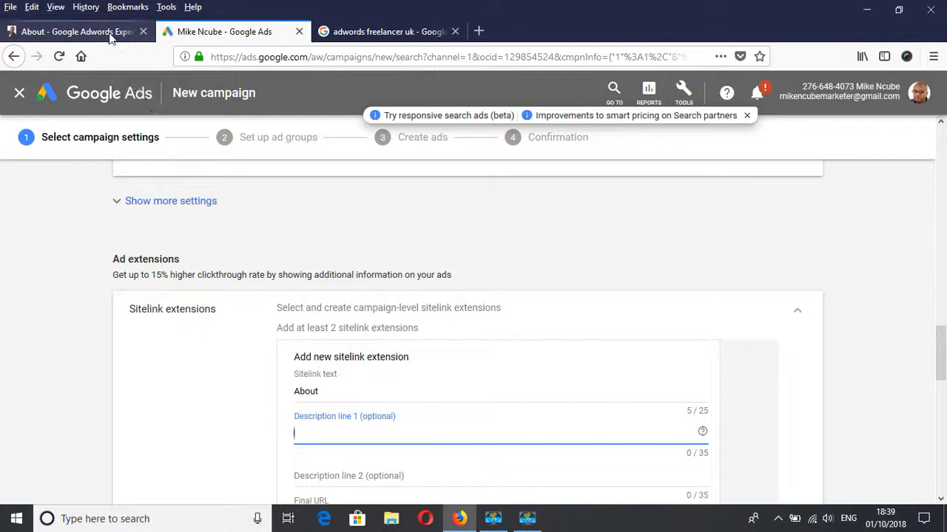
- Examine the website's footer quick links and main navigation for sitelink pages, and return to the campaign's sitelink form
left_click(81, 31)
left_click(939, 142)
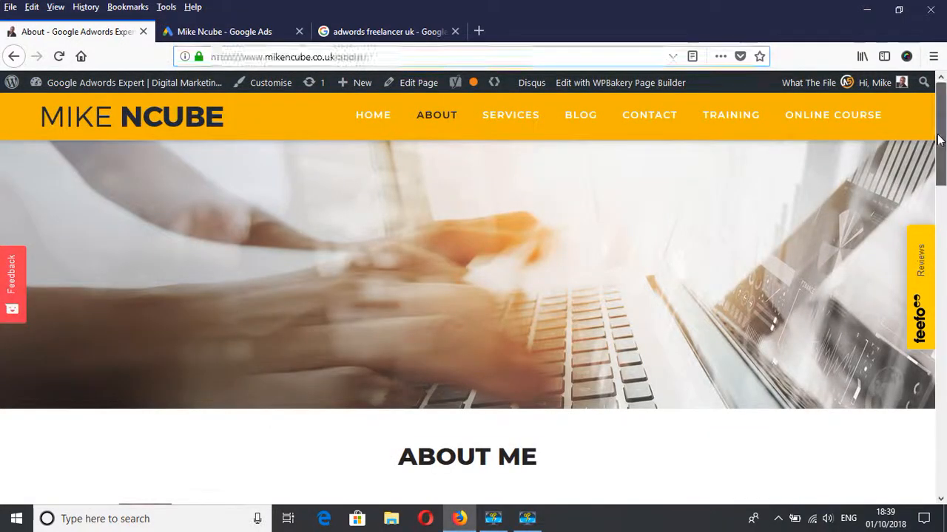
left_click_drag(939, 143, 946, 432)
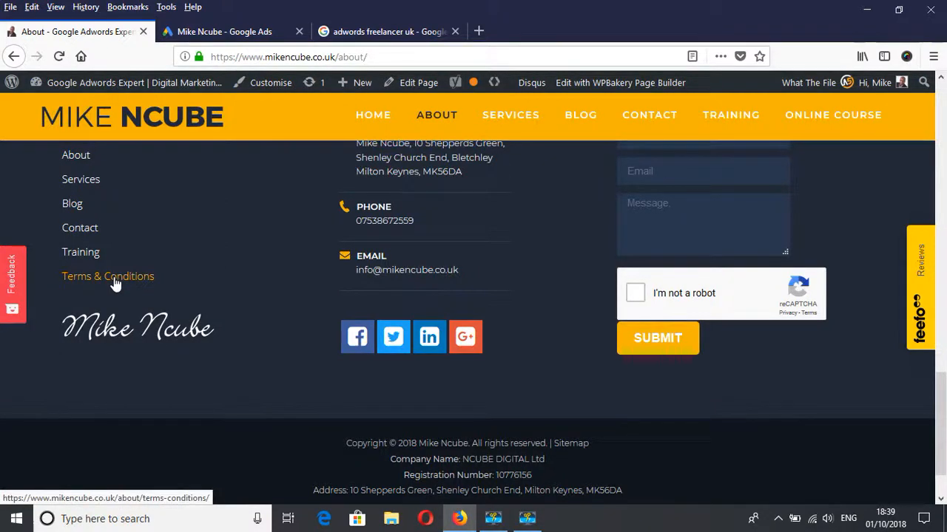
scroll(115, 285, "up", 2)
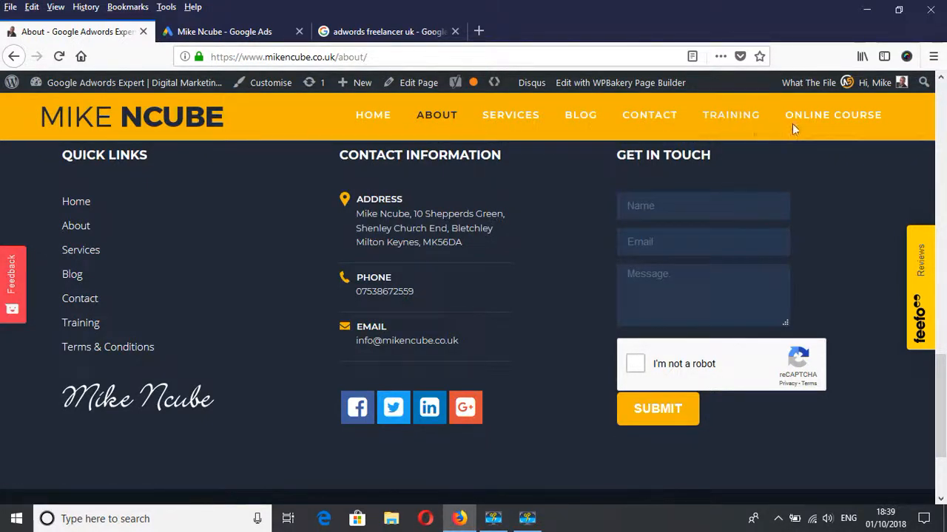
left_click(267, 34)
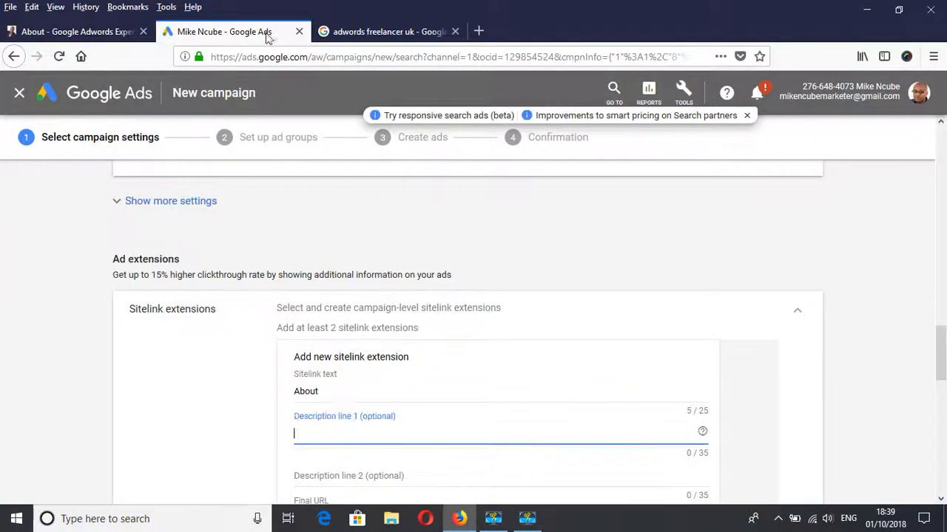
scroll(343, 332, "down", 1)
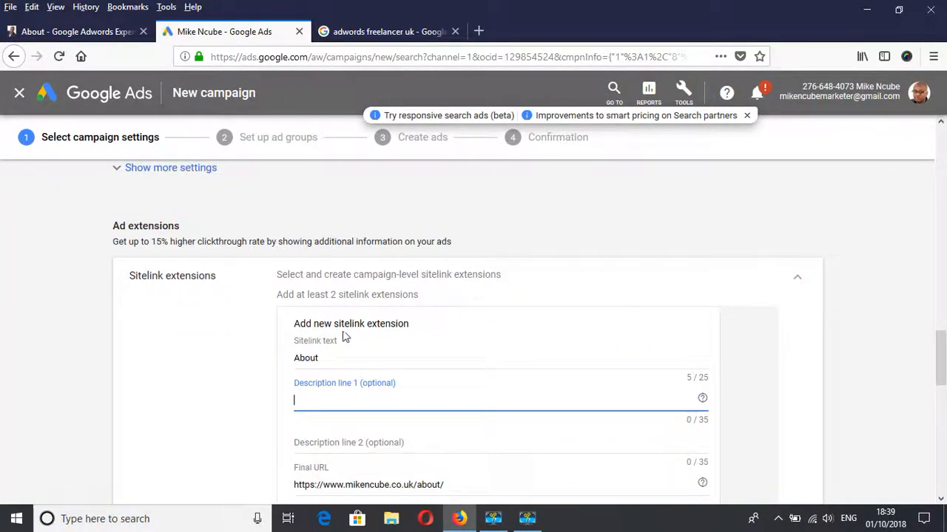